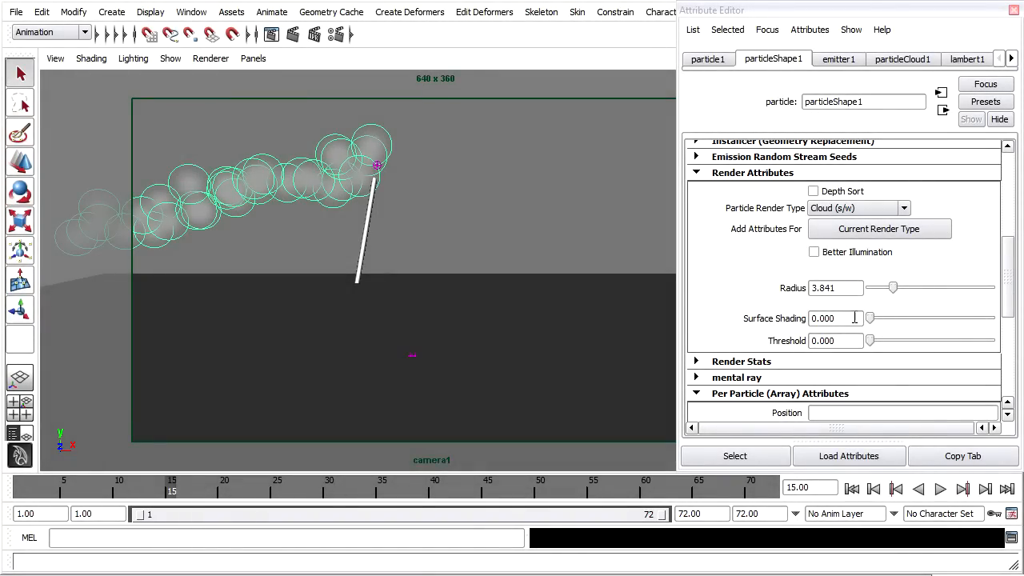
# - Nudge the particle radius to 3.974 and add the per-particle radiusPP attribute to particleShape1
pyautogui.moveTo(897, 286)
pyautogui.mouseDown()
pyautogui.moveTo(908, 288)
pyautogui.moveTo(888, 296)
pyautogui.moveTo(898, 296)
pyautogui.mouseUp()
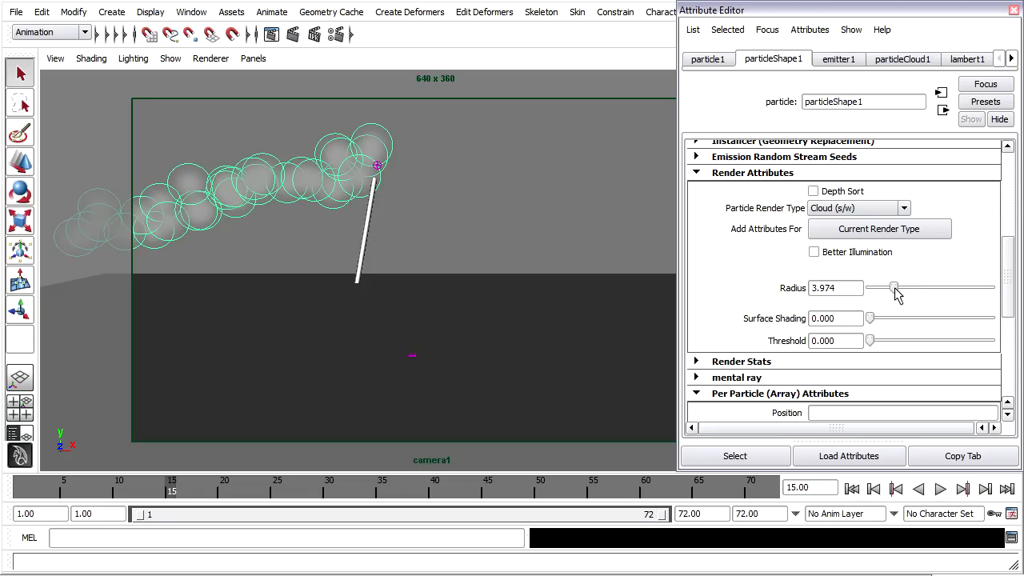
pyautogui.moveTo(1009, 249); pyautogui.dragTo(1009, 322)
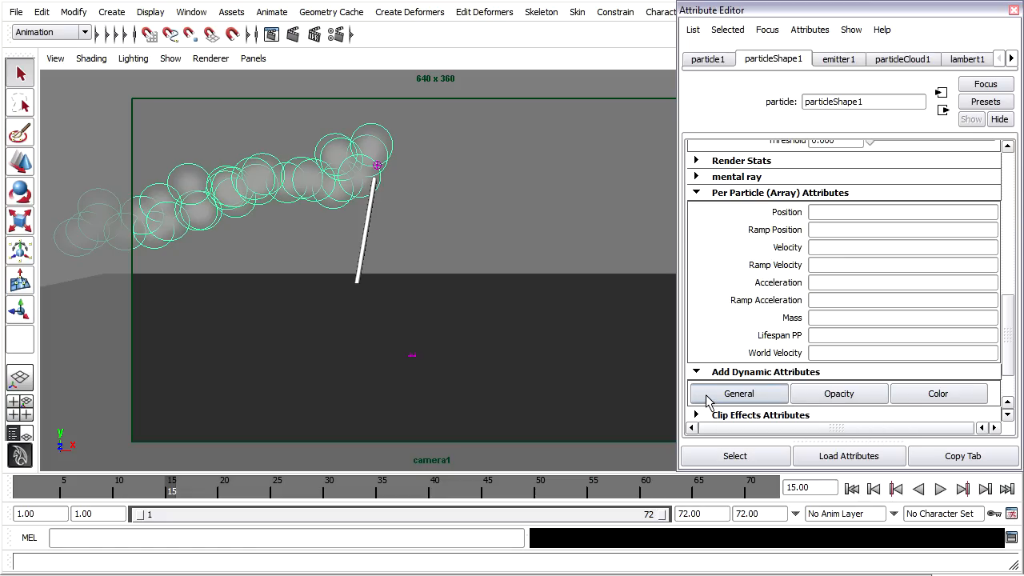
pyautogui.click(764, 397)
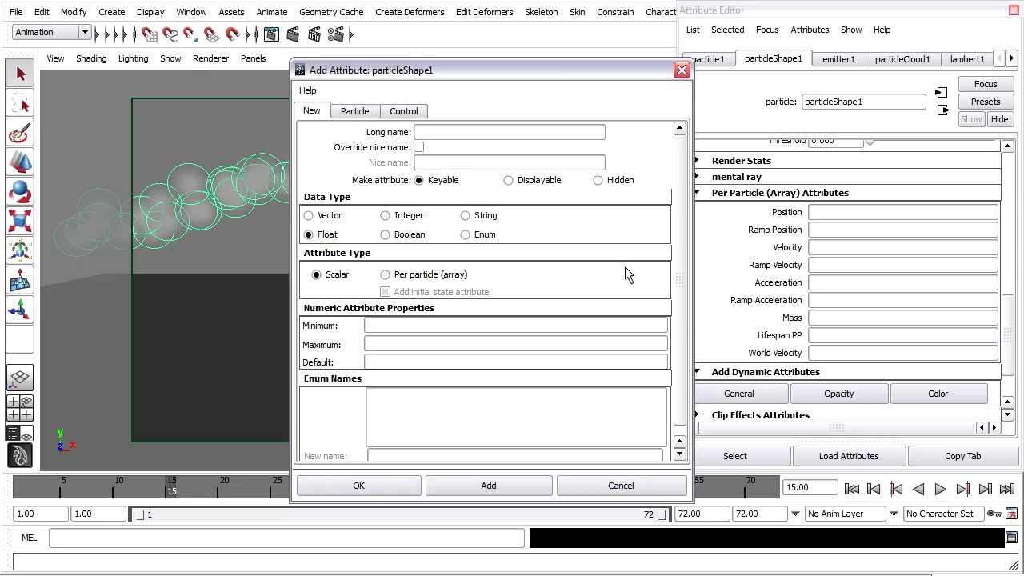
pyautogui.click(370, 116)
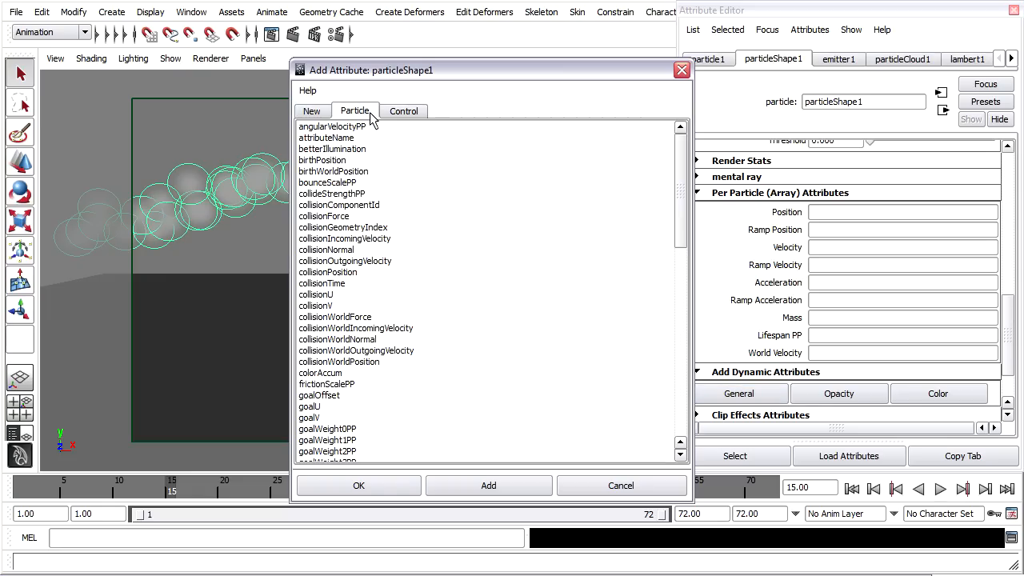
pyautogui.click(679, 159)
pyautogui.moveTo(680, 159); pyautogui.dragTo(680, 265)
pyautogui.click(316, 340)
pyautogui.click(377, 487)
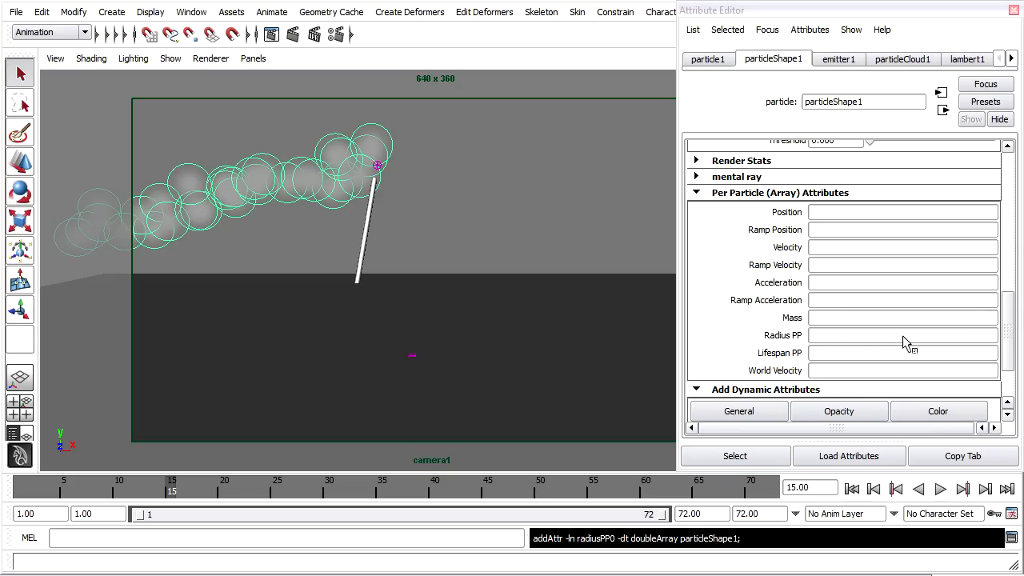
# - Start a creation expression for the Radius PP attribute, beginning with particleShape1.radiusPP in an enlarged expression font
pyautogui.click(849, 60)
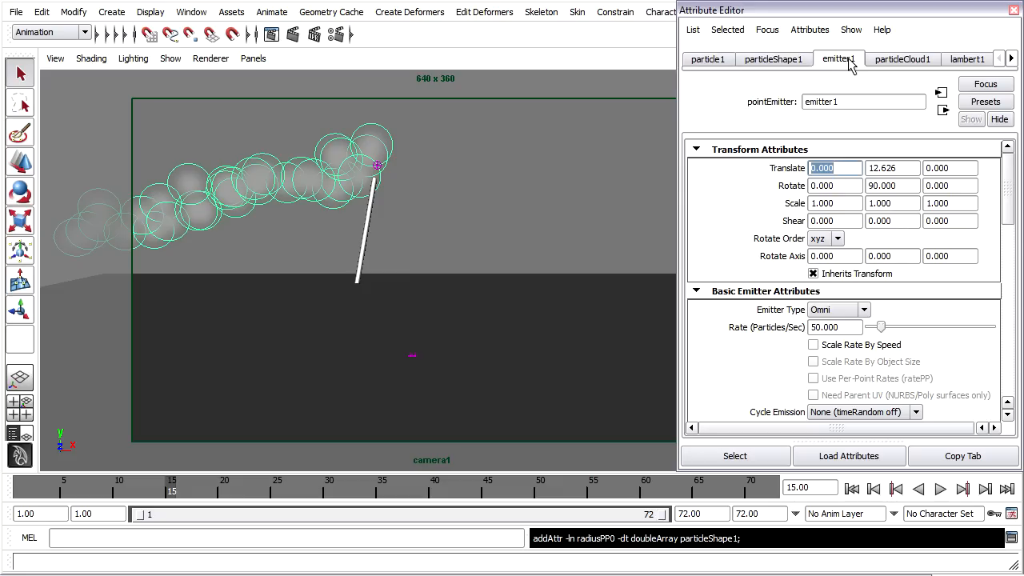
pyautogui.click(774, 61)
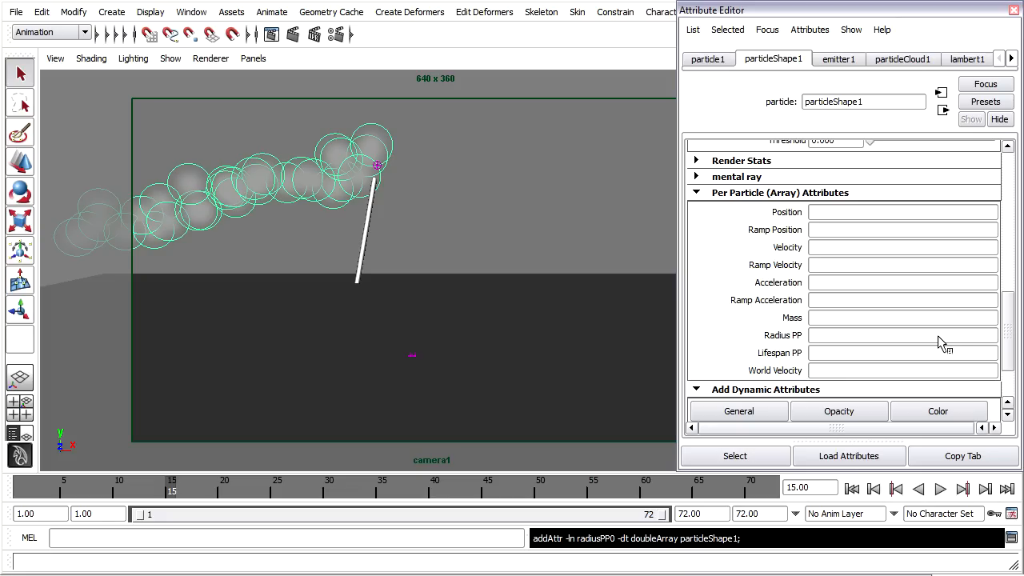
pyautogui.rightClick(858, 334)
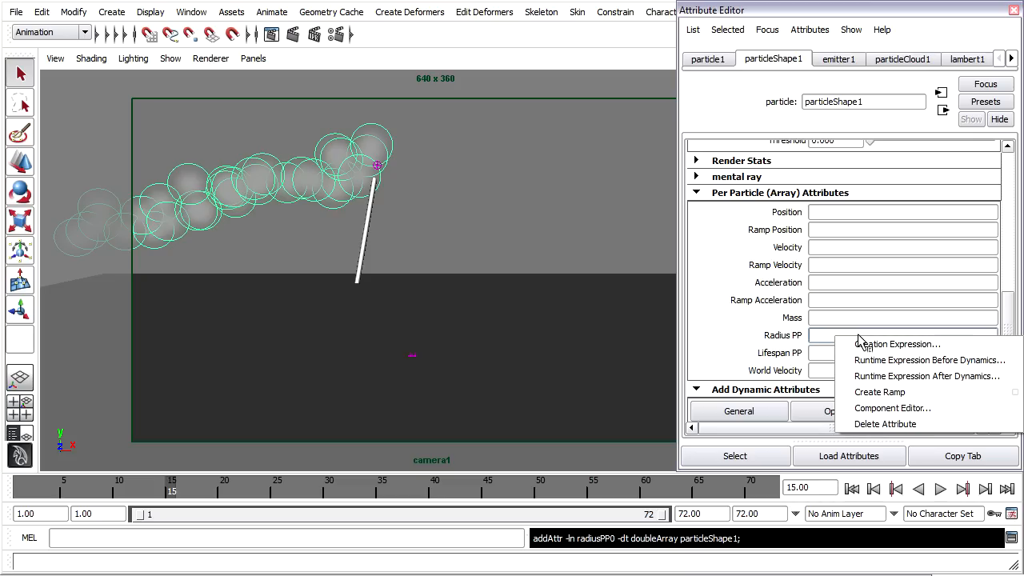
pyautogui.click(967, 343)
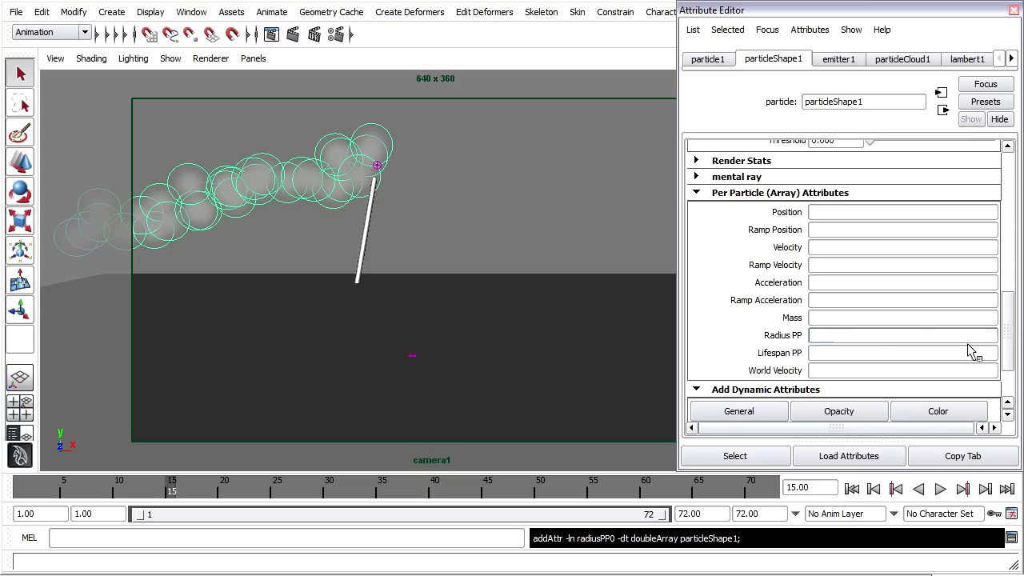
pyautogui.moveTo(1006, 182); pyautogui.dragTo(525, 33)
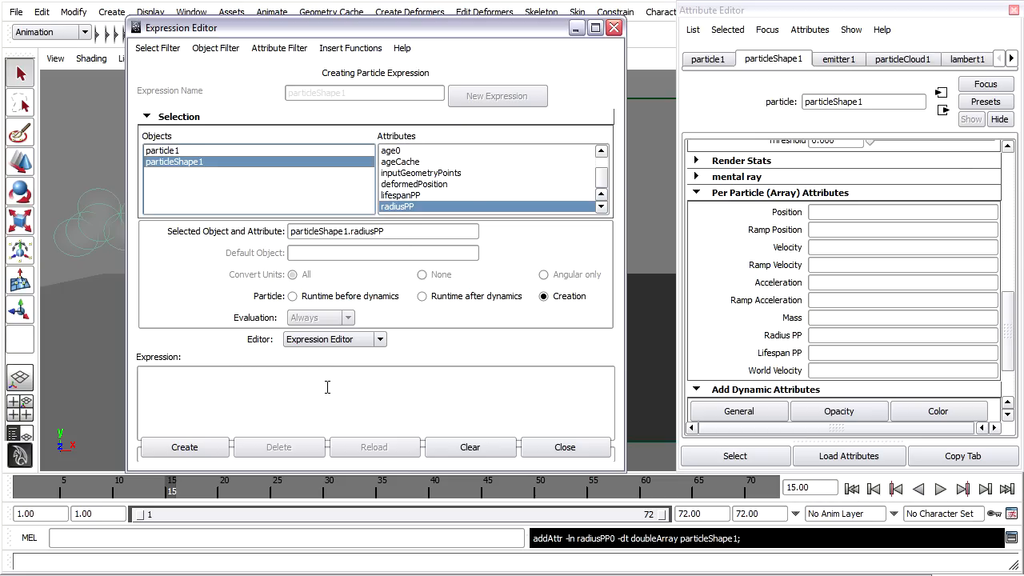
pyautogui.moveTo(389, 235); pyautogui.dragTo(259, 226)
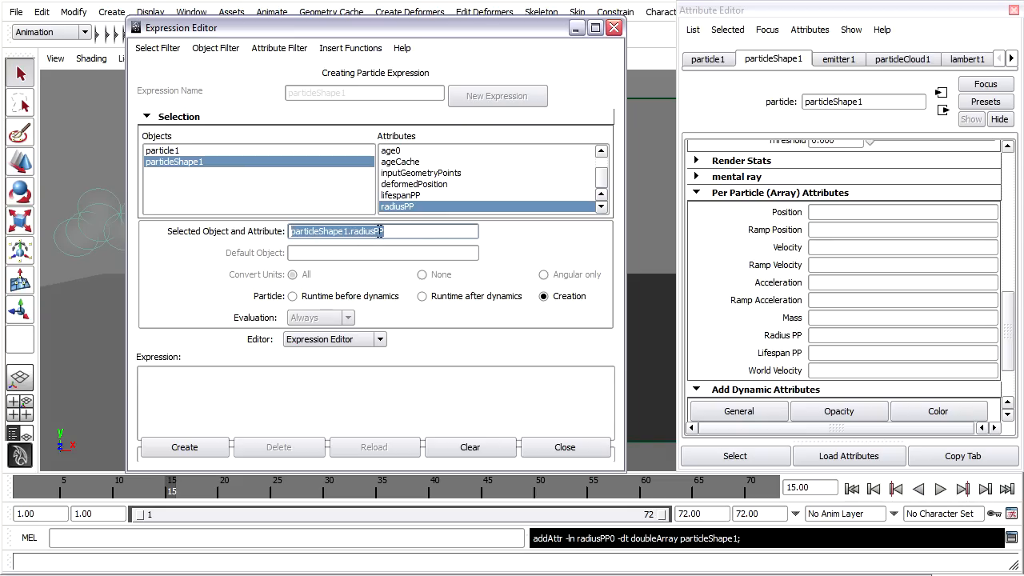
pyautogui.moveTo(378, 231); pyautogui.dragTo(238, 404)
pyautogui.click(376, 400)
pyautogui.keyDown('ctrl'); pyautogui.scroll(3, 376, 400); pyautogui.keyUp('ctrl')
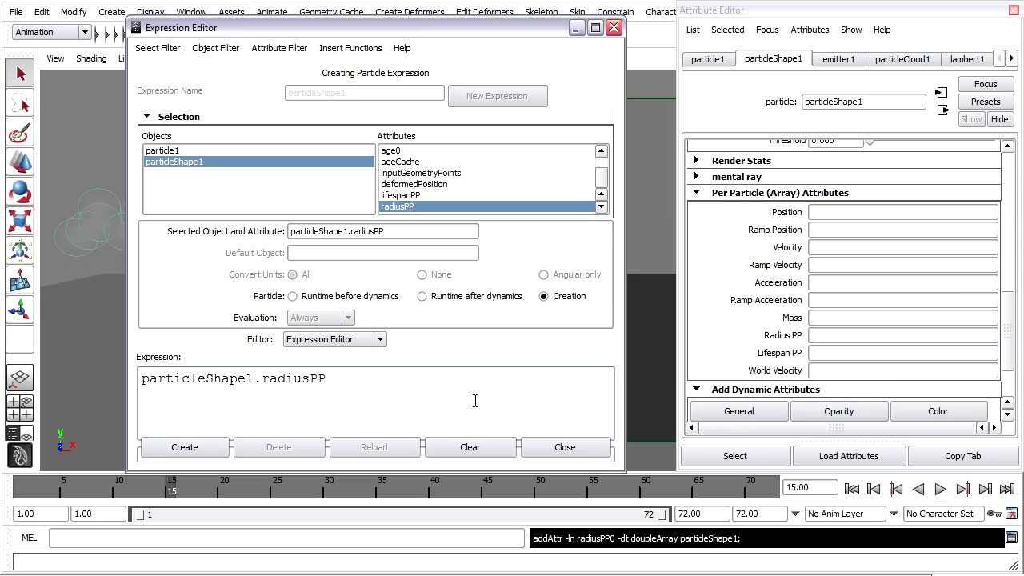
# - Complete the expression as particleShape1.radiusPP = rand(0.5,2); and create it
pyautogui.write('=')
pyautogui.write('rand(')
pyautogui.write('0.5,2);')
pyautogui.click(327, 378)
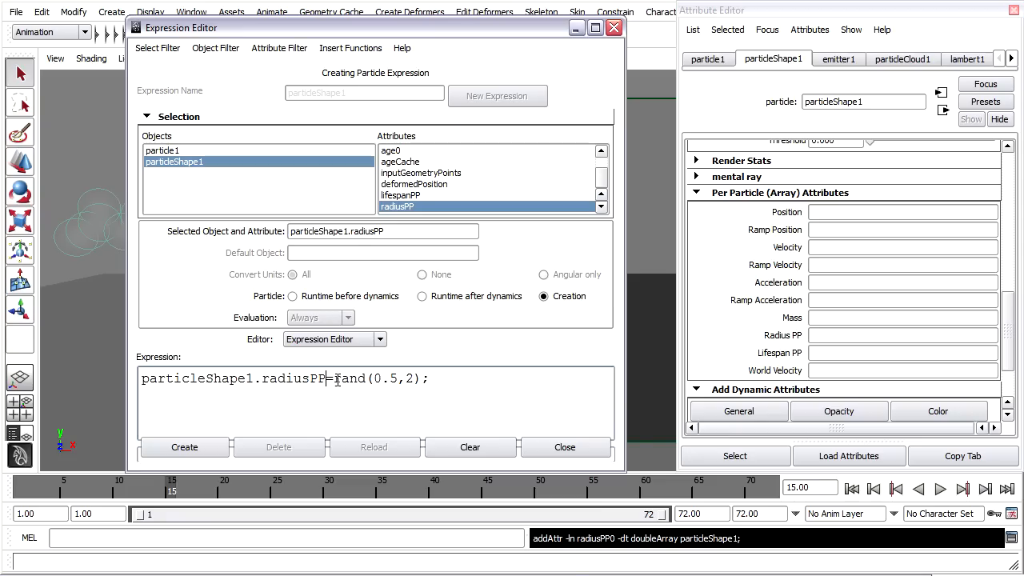
pyautogui.press('Right')
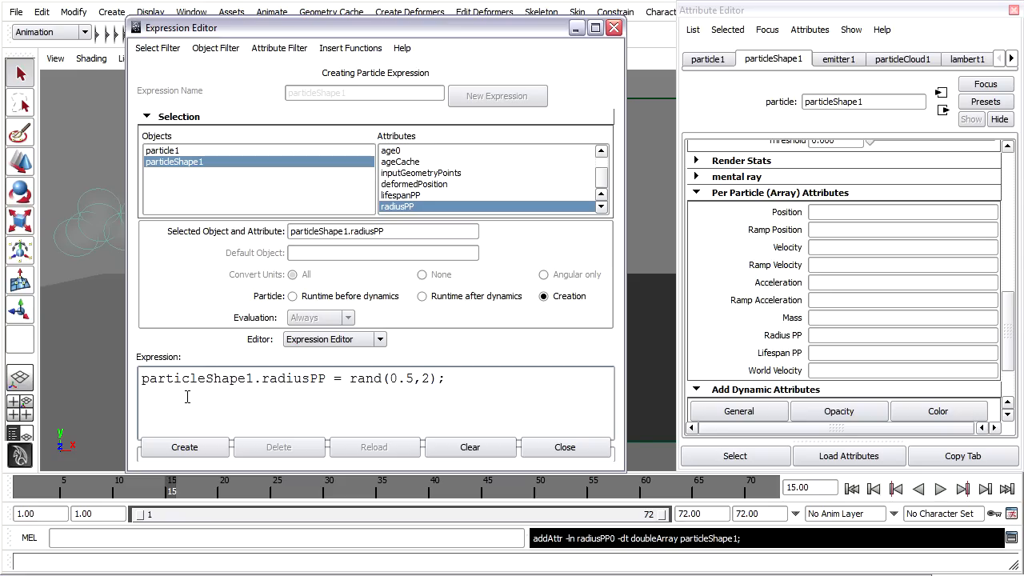
pyautogui.click(212, 447)
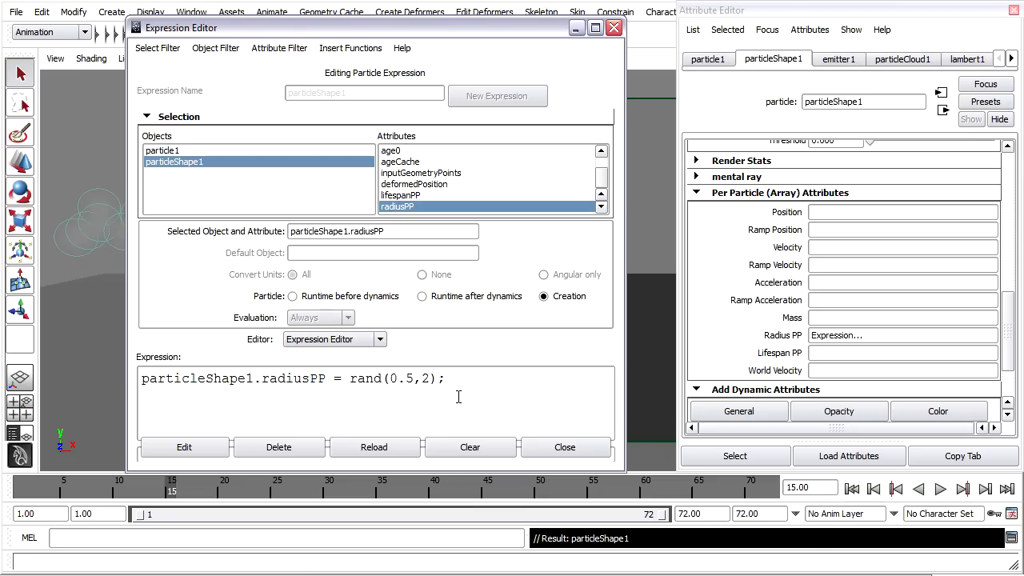
# - Deselect and reselect the particles, and reopen the creation expression of Radius PP
pyautogui.click(654, 210)
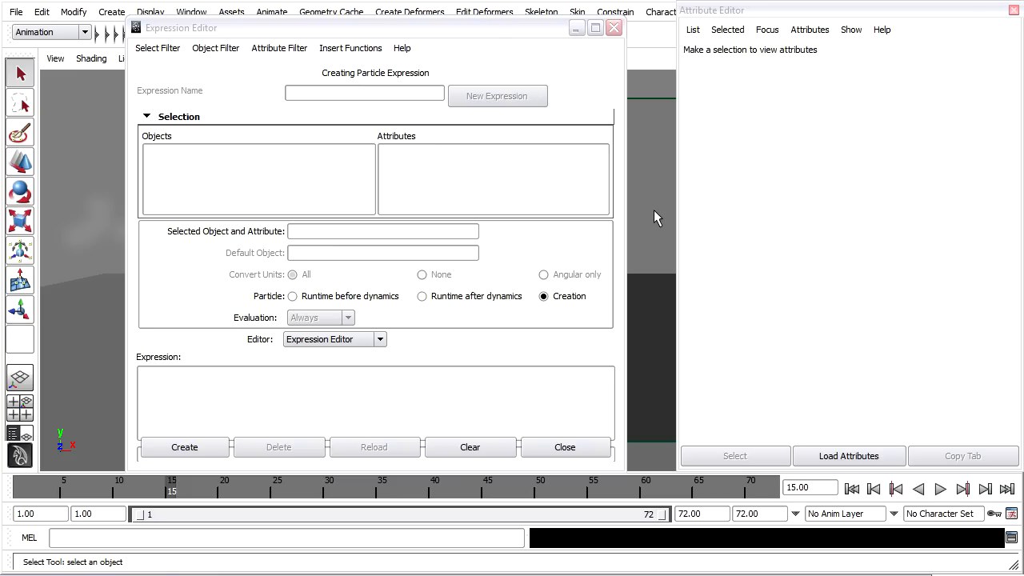
pyautogui.moveTo(494, 32); pyautogui.dragTo(580, 79)
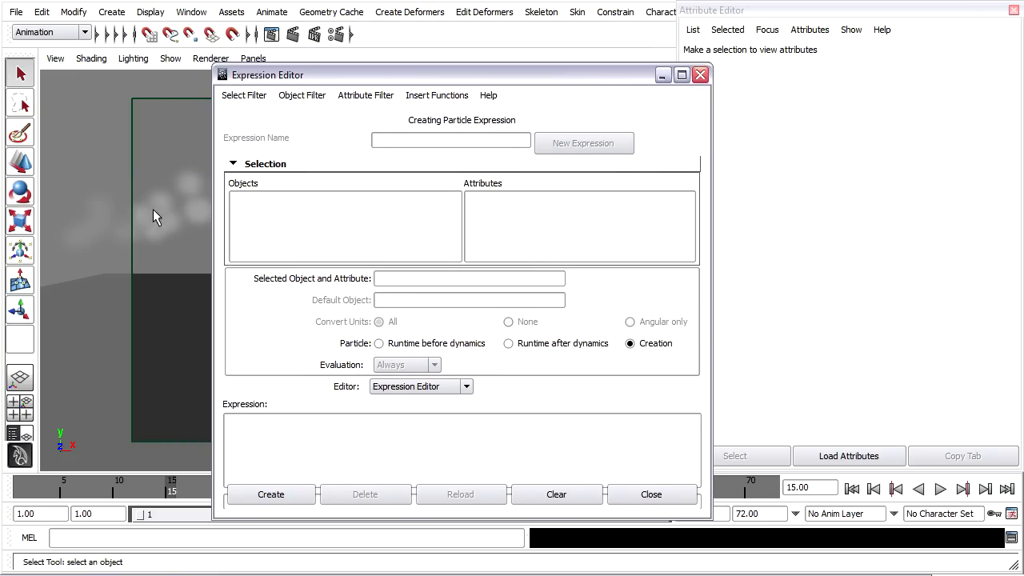
pyautogui.click(187, 187)
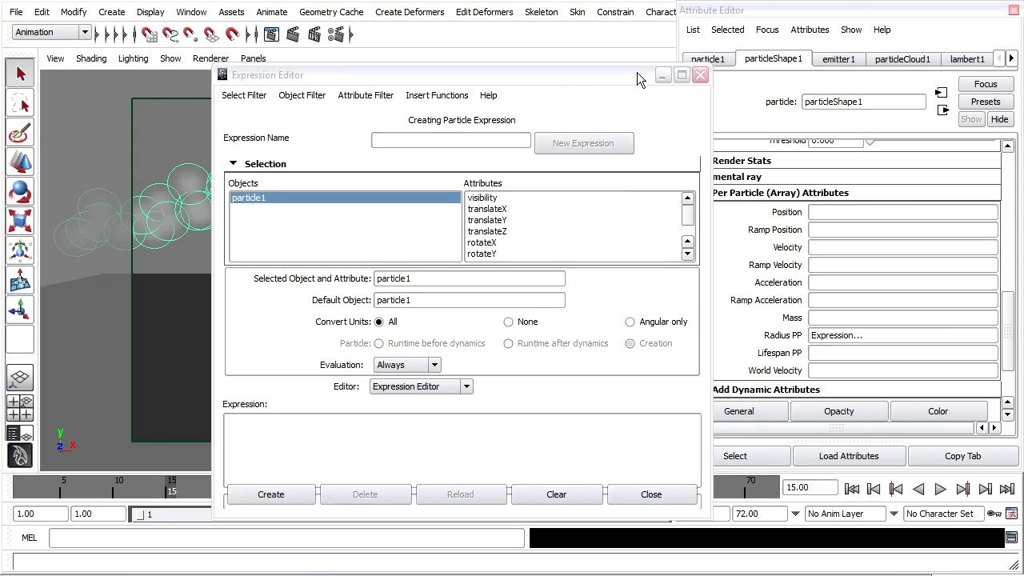
pyautogui.moveTo(637, 74); pyautogui.dragTo(584, 78)
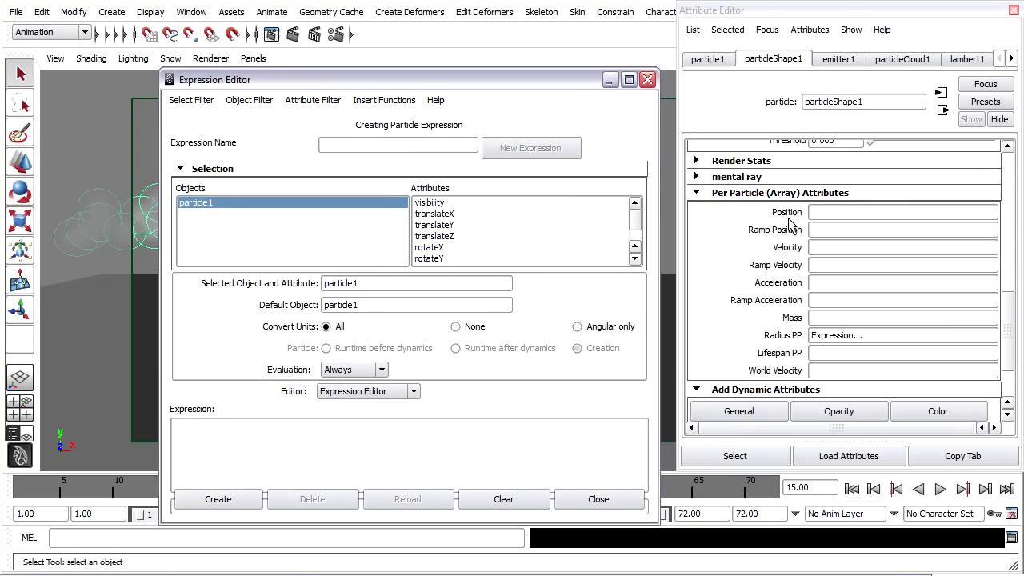
pyautogui.rightClick(881, 336)
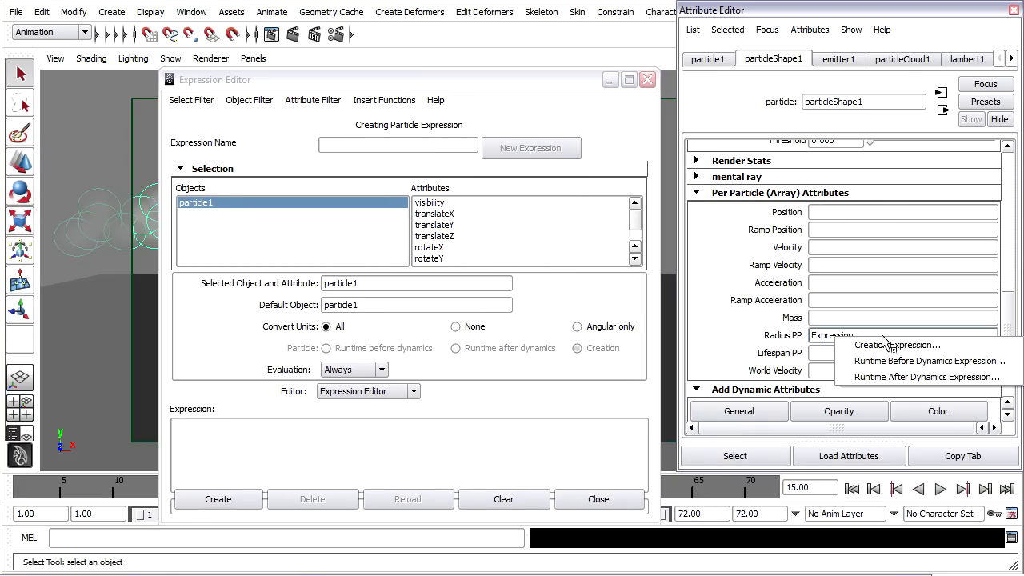
pyautogui.click(960, 343)
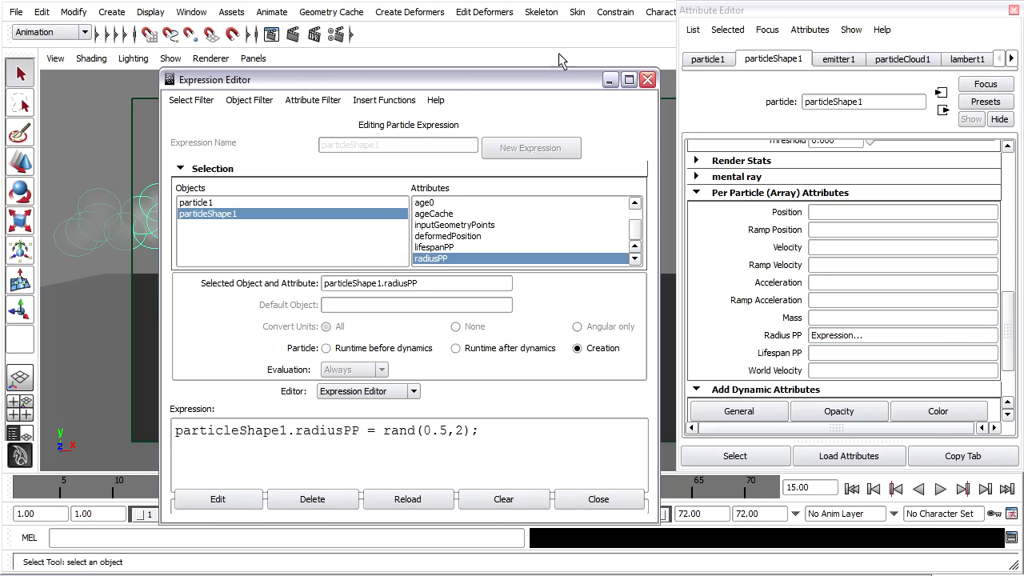
# - Play the simulation from the first frame to check the random particle sizes, and stop playback
pyautogui.moveTo(301, 81); pyautogui.dragTo(1023, 5)
pyautogui.click(853, 488)
pyautogui.click(941, 489)
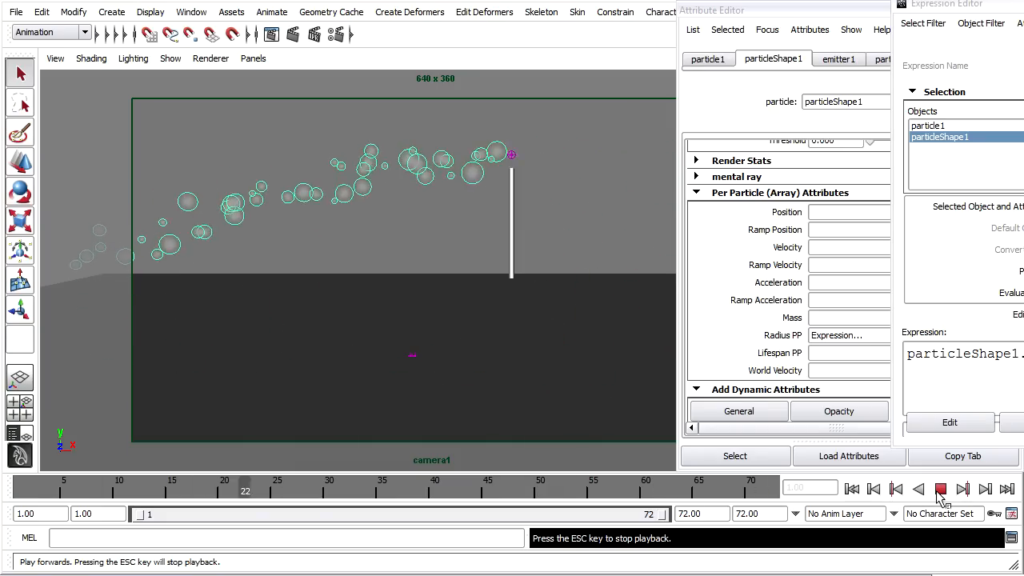
pyautogui.click(940, 489)
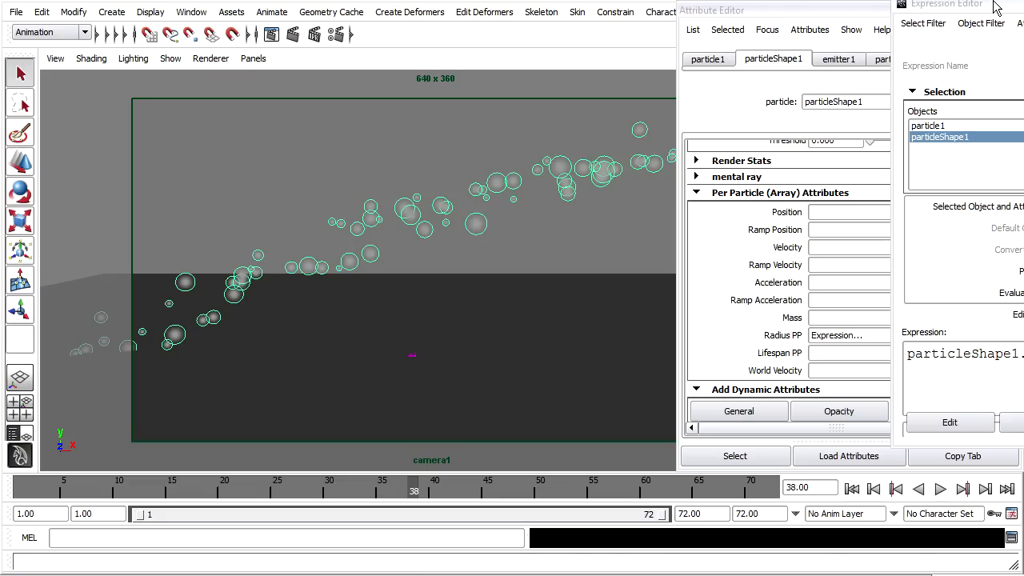
# - Insert the line seed(particleShape1.particleId); above the radiusPP line and update the expression
pyautogui.moveTo(1005, 6); pyautogui.dragTo(452, 8)
pyautogui.click(354, 362)
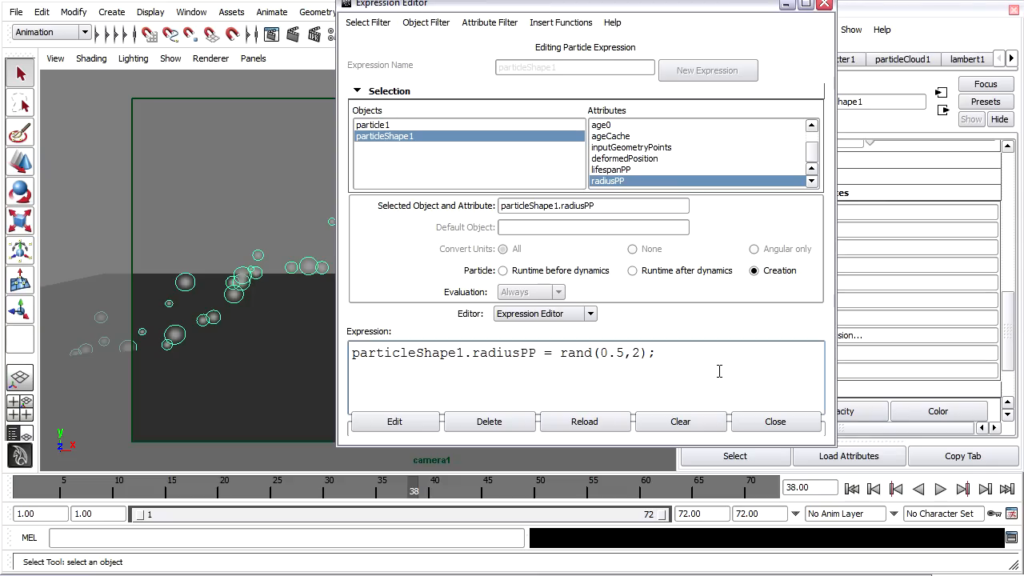
pyautogui.press('Return')
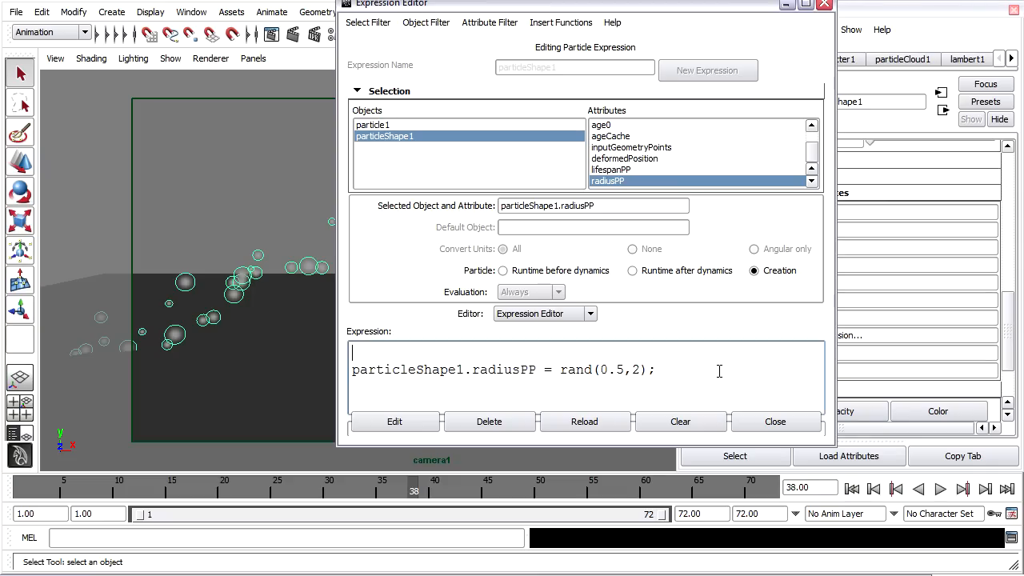
pyautogui.write('seed(')
pyautogui.moveTo(472, 370); pyautogui.dragTo(334, 371)
pyautogui.hotkey('ctrl', 'c')
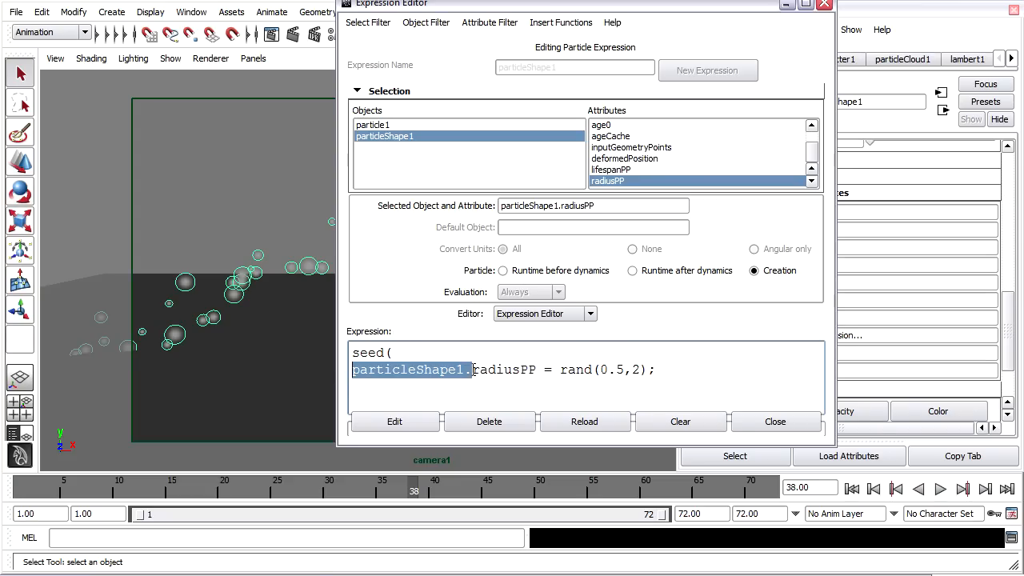
pyautogui.click(409, 353)
pyautogui.hotkey('ctrl', 'v')
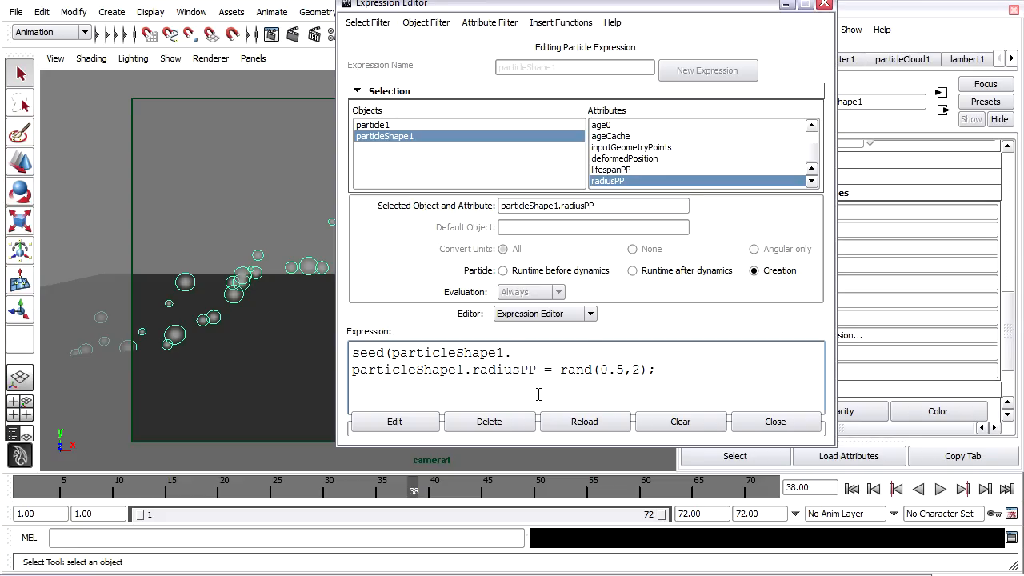
pyautogui.write('particleId);')
pyautogui.click(395, 422)
# - Replay the simulation from the first frame to check the seeded particle sizes, and stop playback
pyautogui.click(852, 489)
pyautogui.click(940, 489)
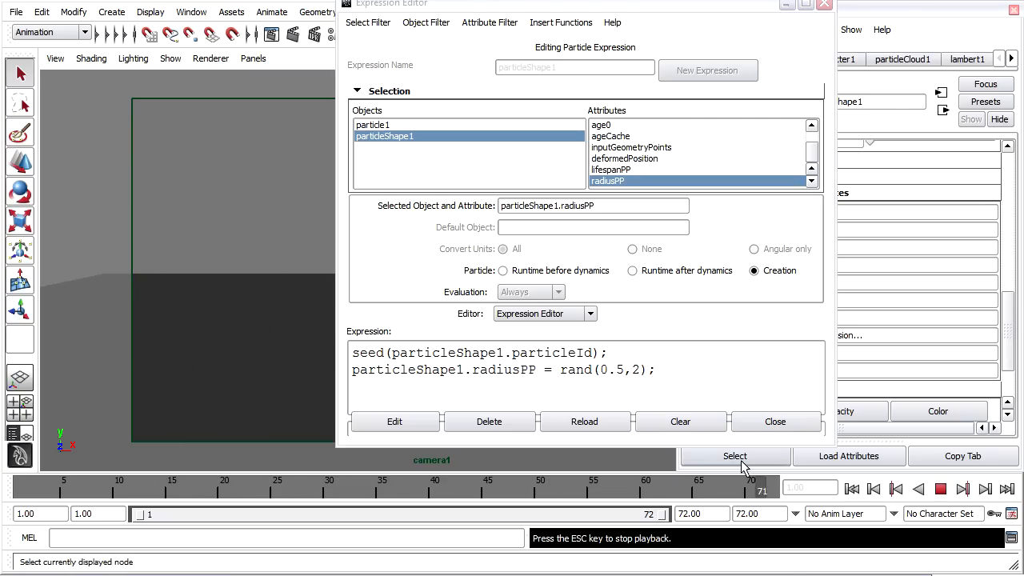
pyautogui.click(941, 489)
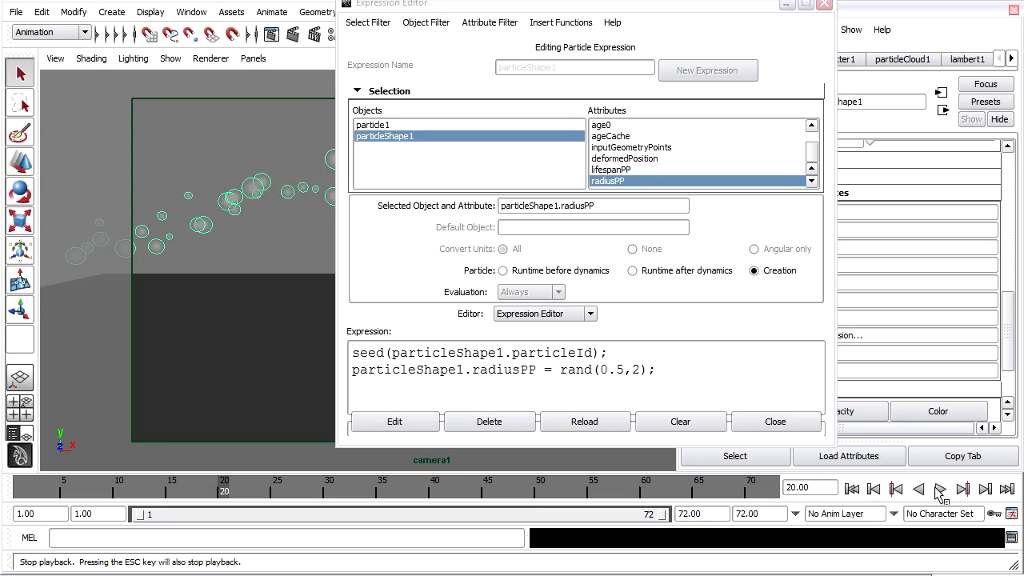
# - Multiply particleId by 987 in the seed function, update the expression and replay the simulation
pyautogui.click(594, 354)
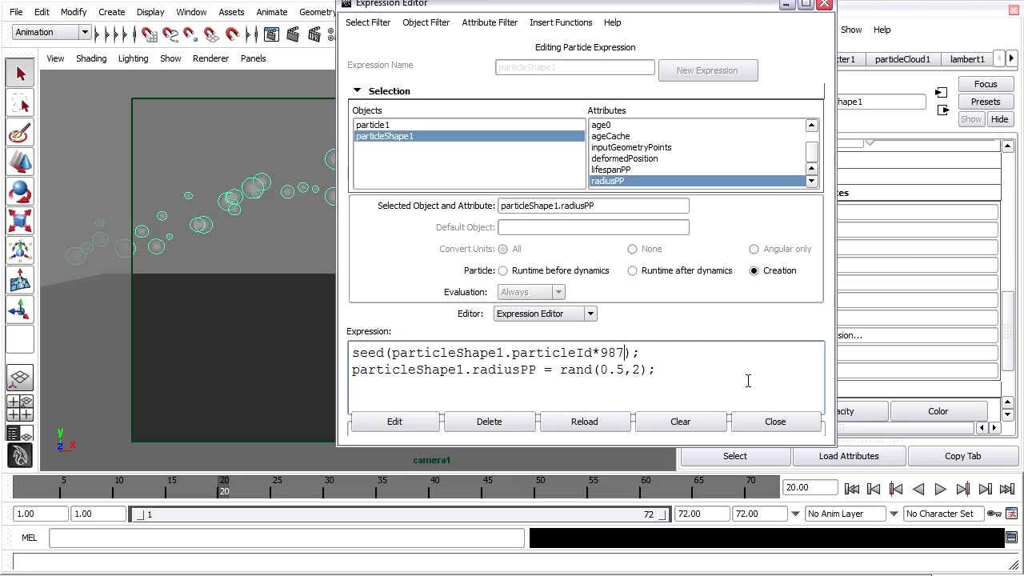
pyautogui.click(362, 424)
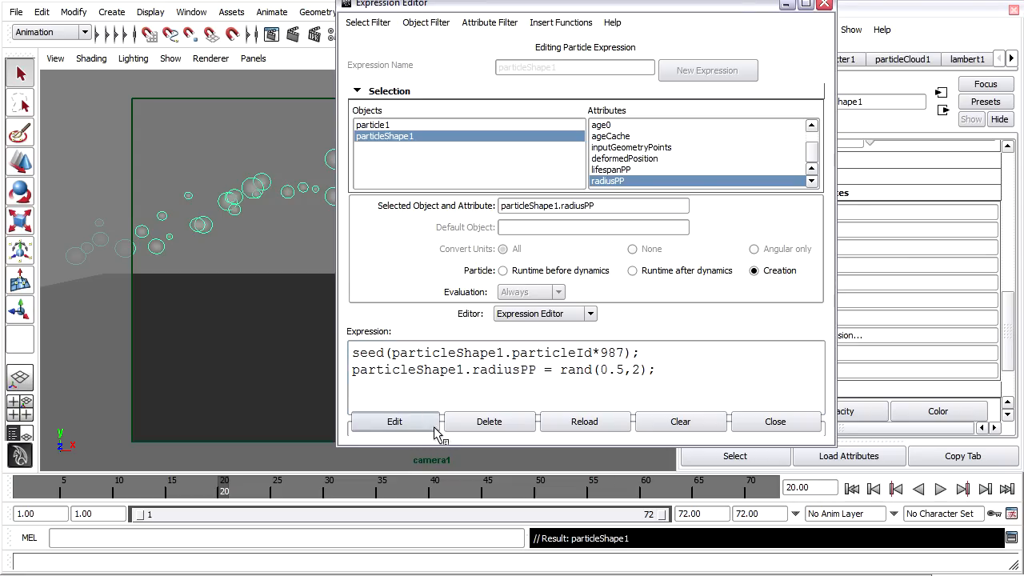
pyautogui.click(853, 489)
pyautogui.click(940, 490)
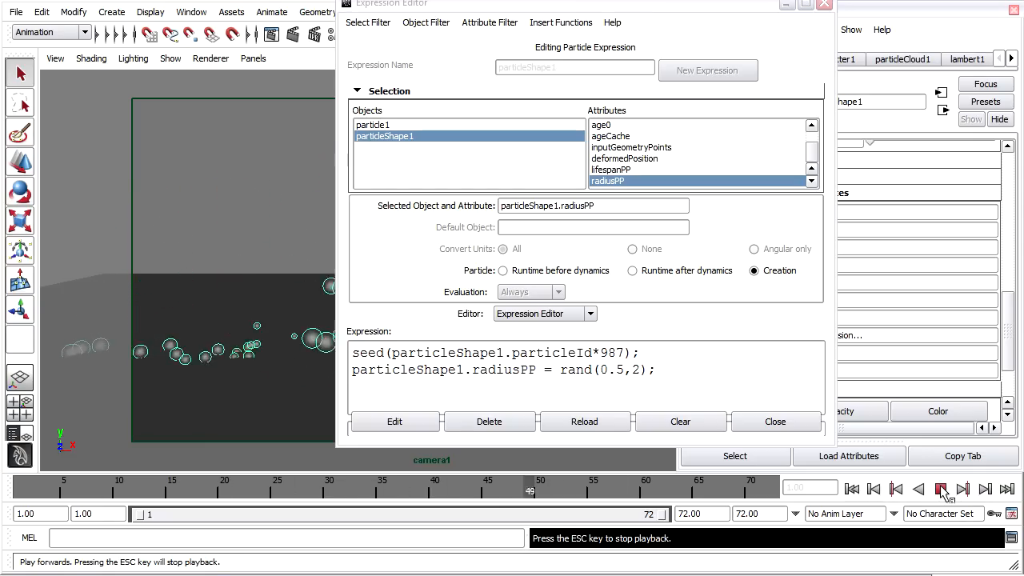
pyautogui.click(941, 490)
# - Change the seed multiplier to 985, update the expression and replay the simulation from the first frame
pyautogui.moveTo(616, 353); pyautogui.dragTo(625, 353)
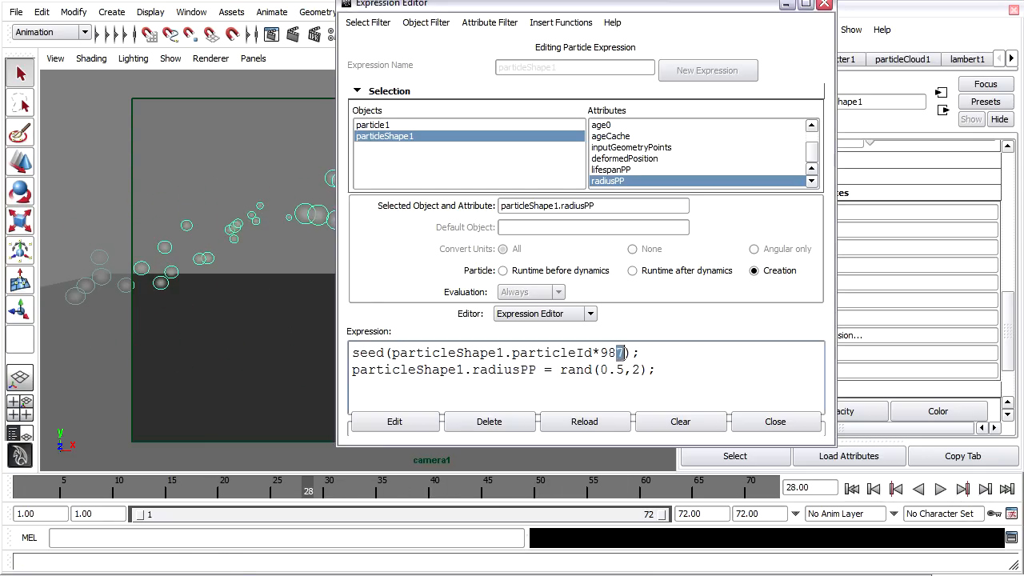
pyautogui.click(395, 422)
pyautogui.click(852, 489)
pyautogui.click(941, 490)
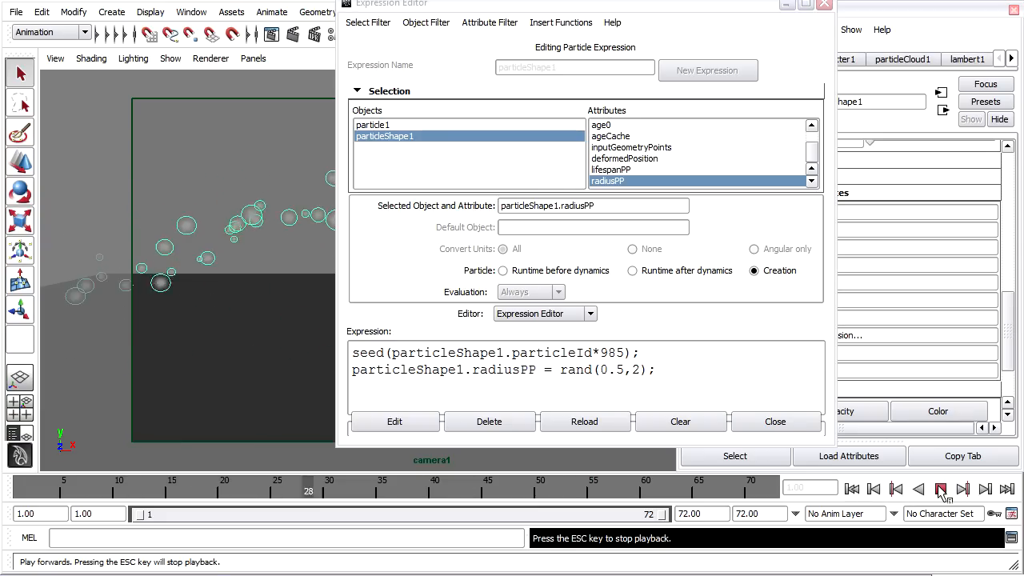
pyautogui.click(940, 489)
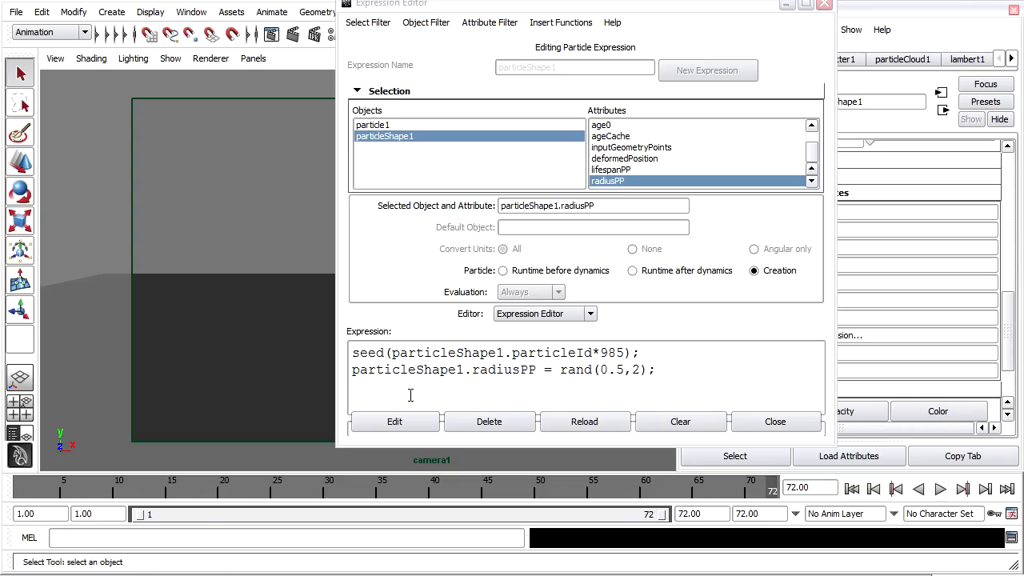
# - Save a new version of the scene as particles_wand_04.ma in the project's scenes folder
pyautogui.click(19, 13)
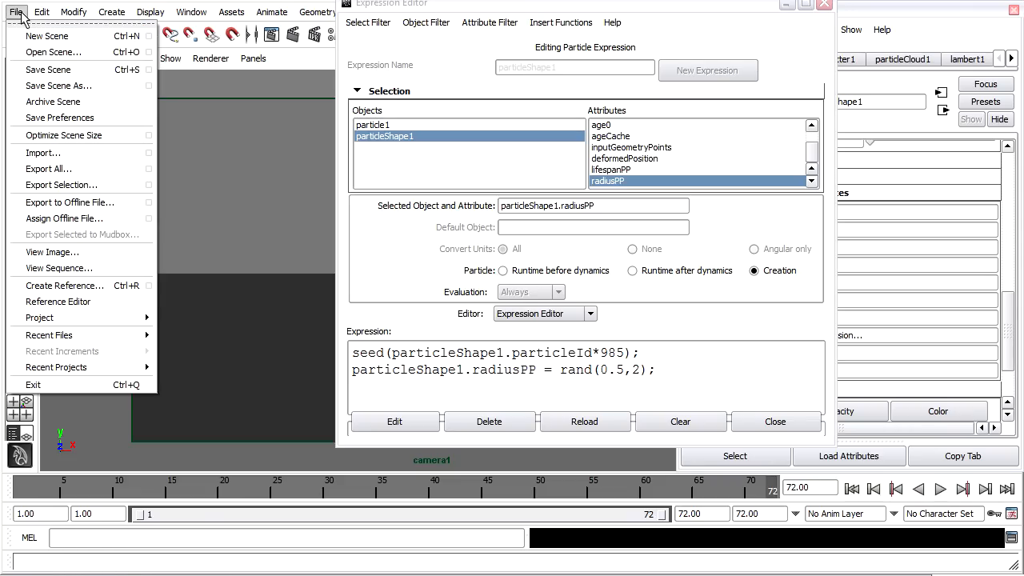
pyautogui.click(57, 80)
pyautogui.click(316, 102)
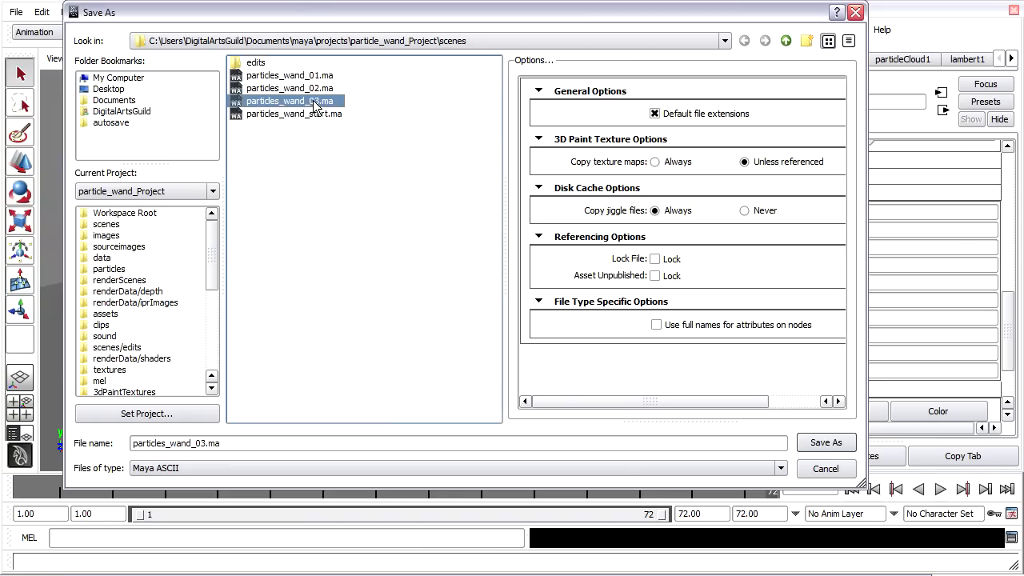
pyautogui.click(201, 444)
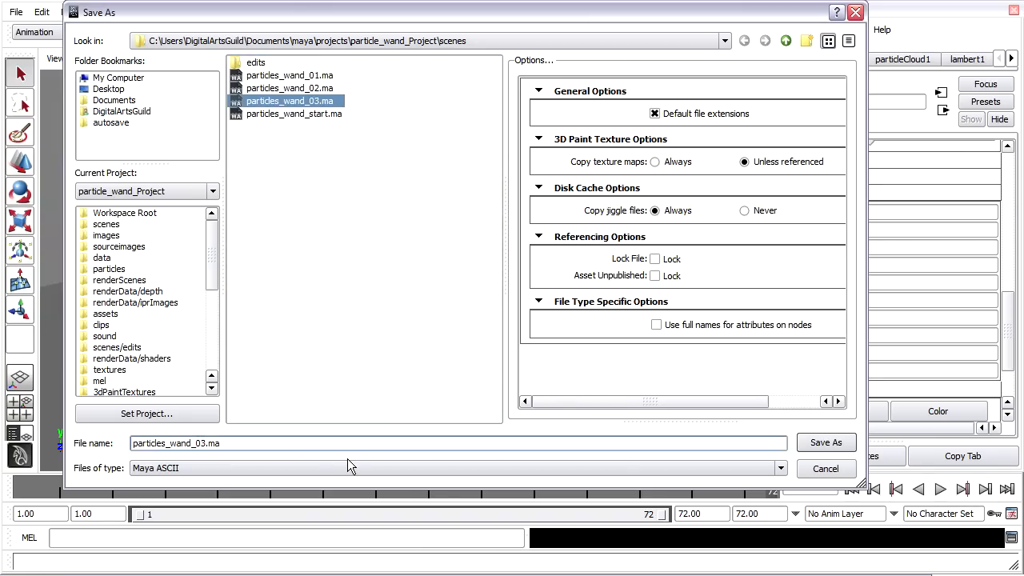
pyautogui.press('Delete')
pyautogui.write('4')
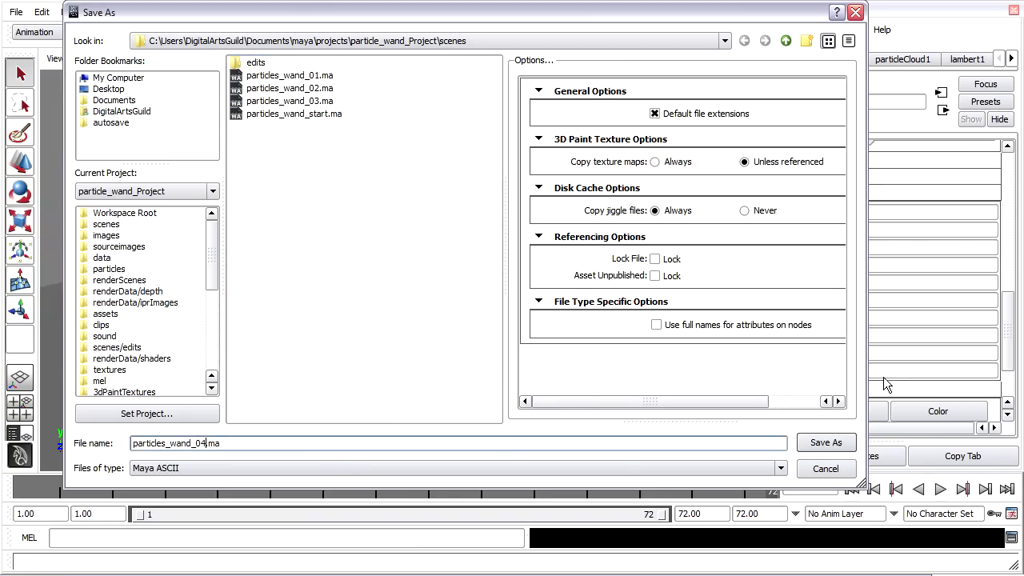